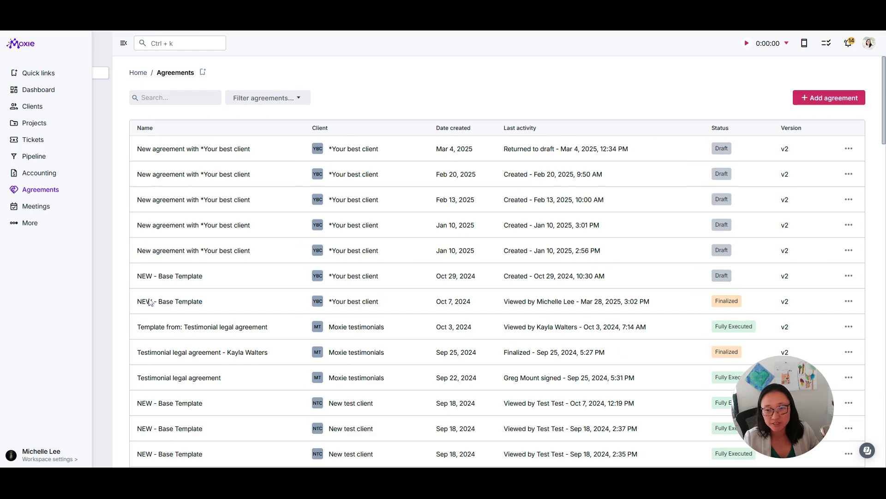
Look through the draft agreement with *Your best client created Mar 4, 2025, and close it
click(583, 152)
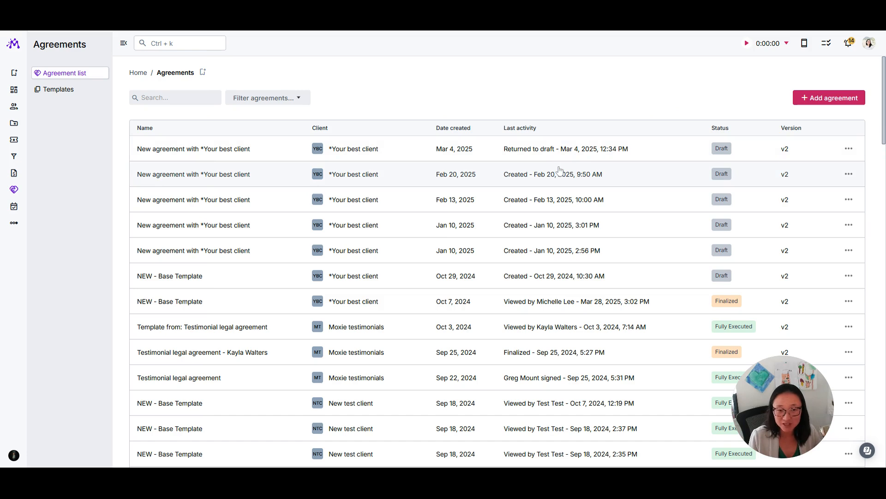
click(552, 154)
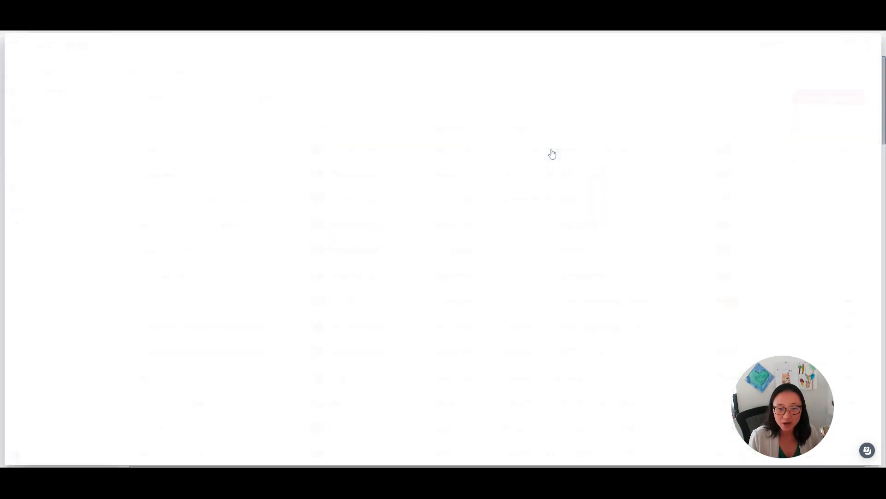
scroll(558, 354, down, 3)
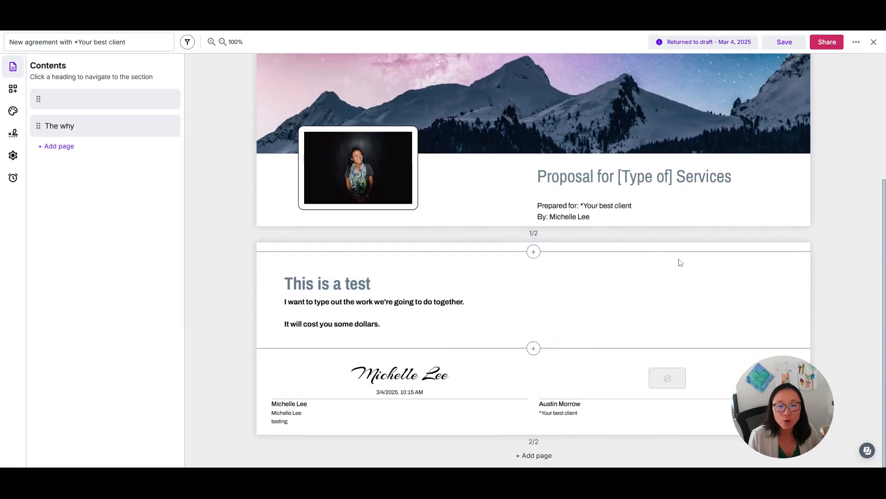
scroll(577, 330, up, 2)
click(874, 42)
Open the "NEW - Base Template" draft created Oct 29, 2024, and go through its pages to the Option 1 and Option 2 packages
click(199, 276)
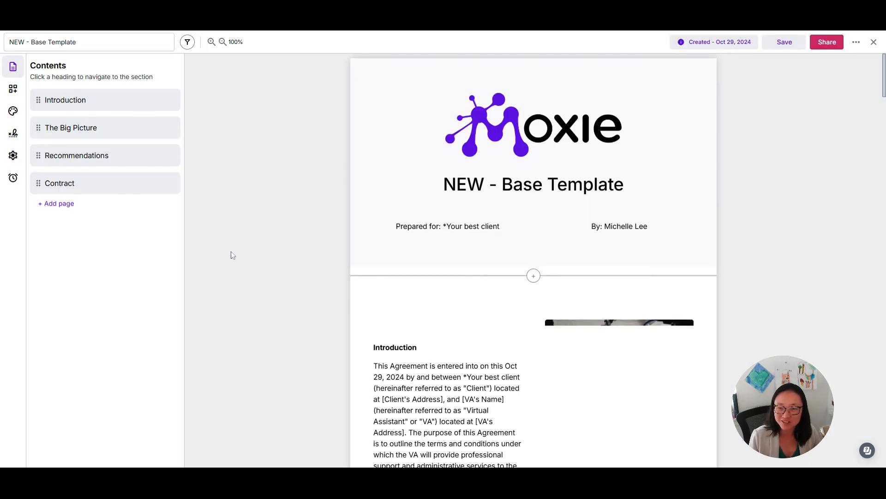
scroll(586, 313, down, 10)
scroll(519, 243, down, 6)
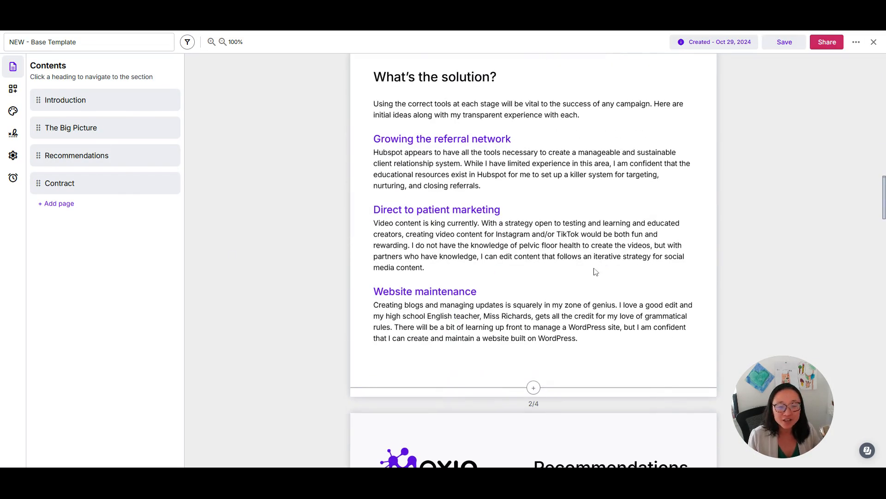
scroll(458, 274, down, 10)
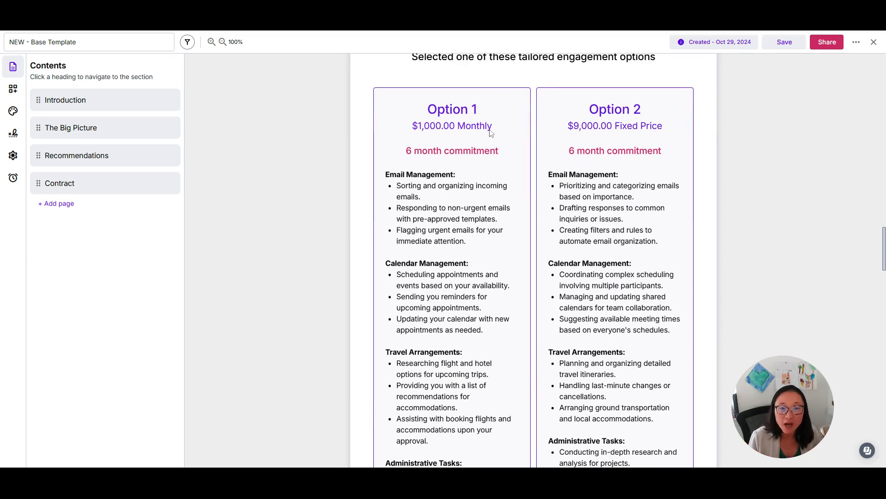
scroll(525, 222, down, 2)
scroll(582, 367, down, 2)
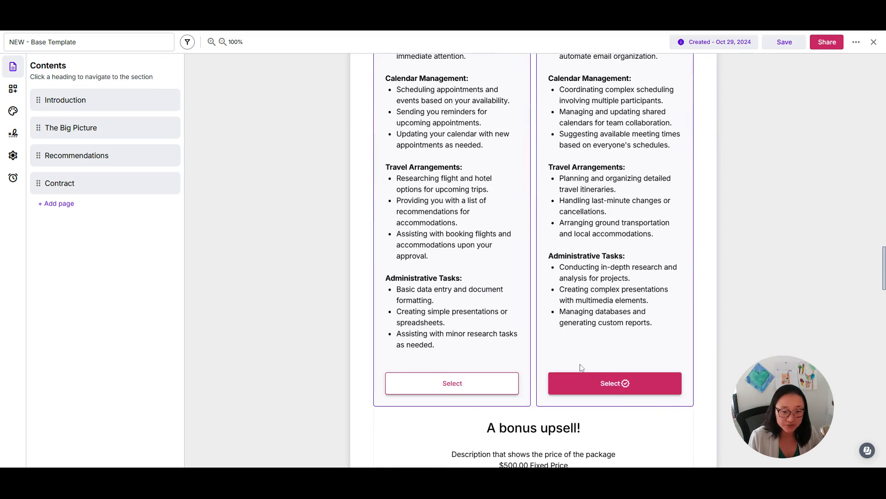
Leave the services block's editing options and show the library of elements available for the document
click(14, 157)
click(13, 88)
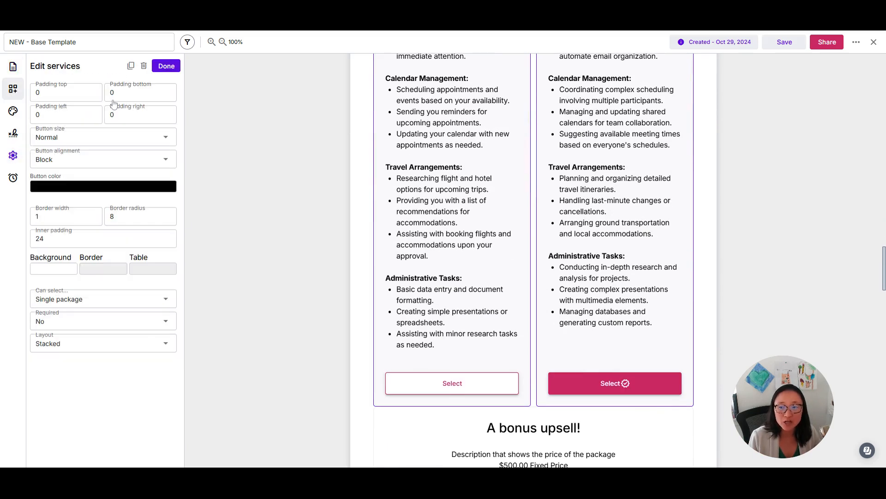
click(164, 68)
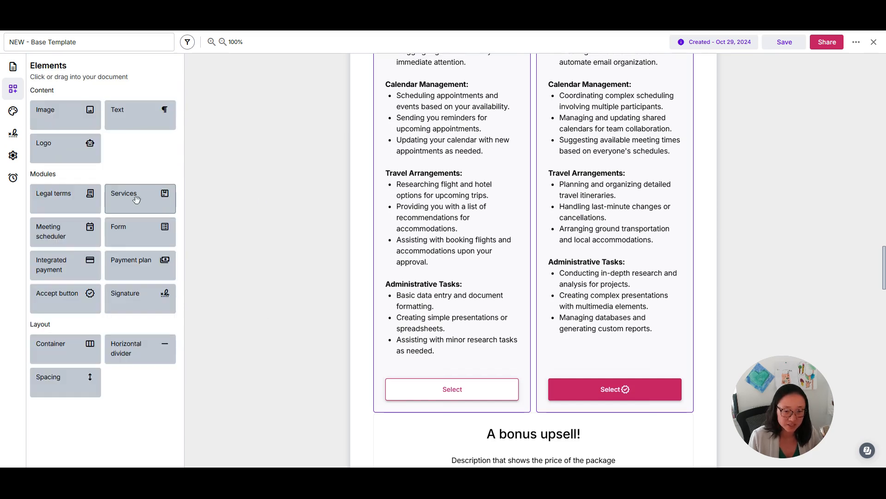
Insert a Services element between the second bonus upsell and the payment plan, and check its package settings
scroll(524, 369, down, 4)
scroll(509, 366, down, 7)
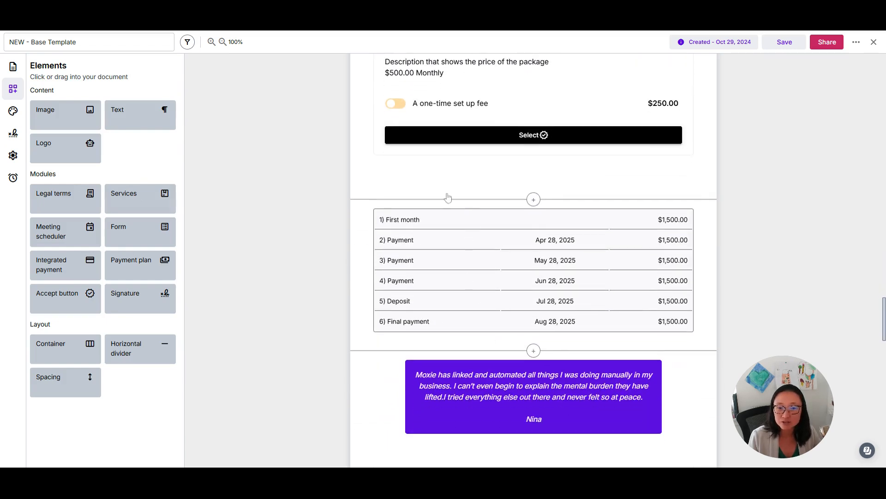
click(535, 194)
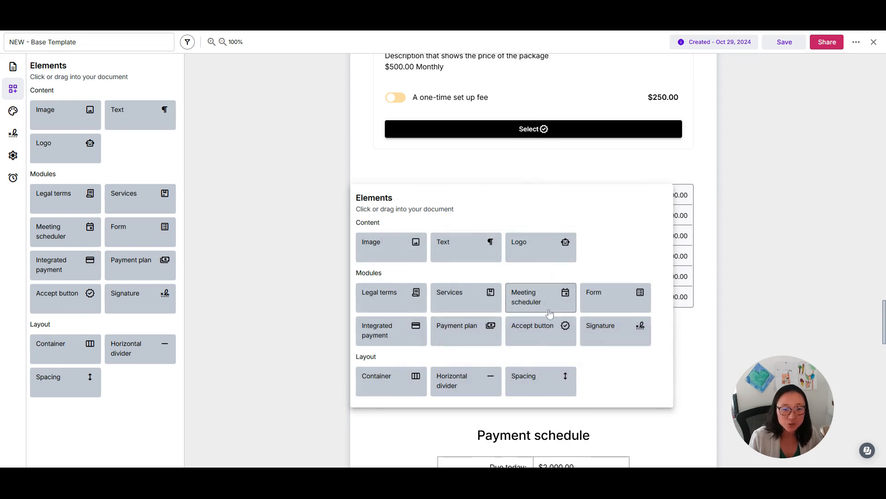
click(485, 302)
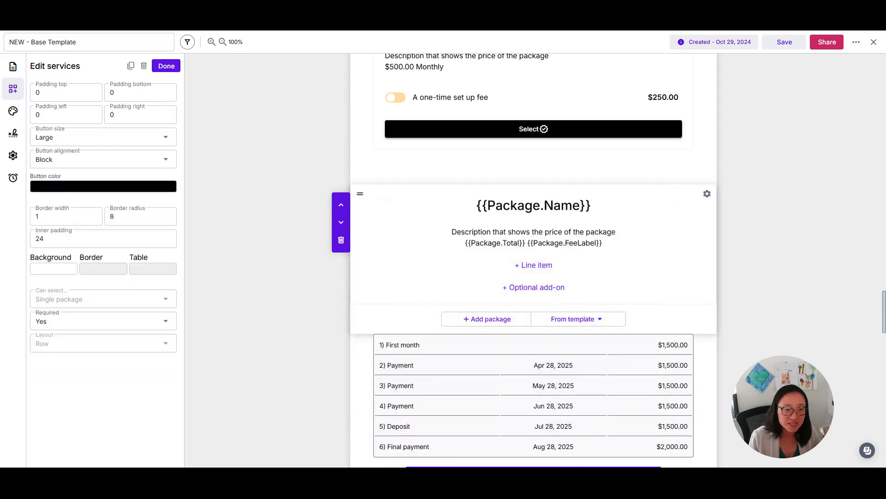
click(707, 195)
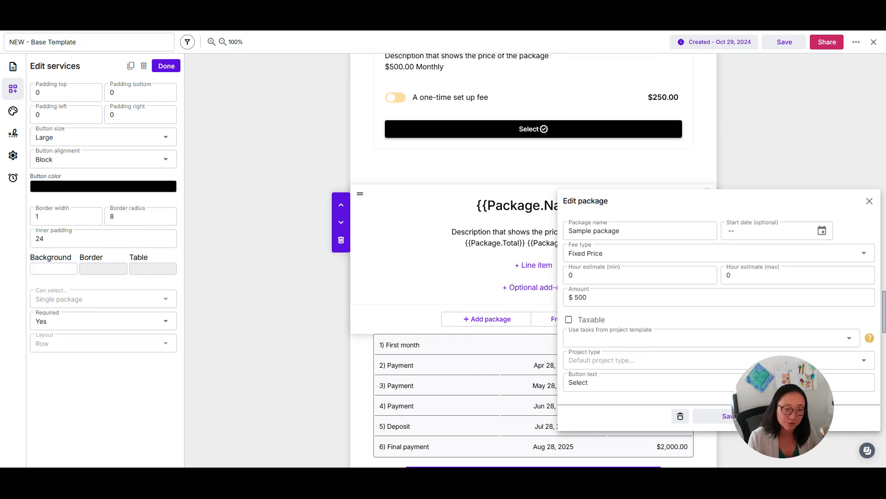
click(466, 232)
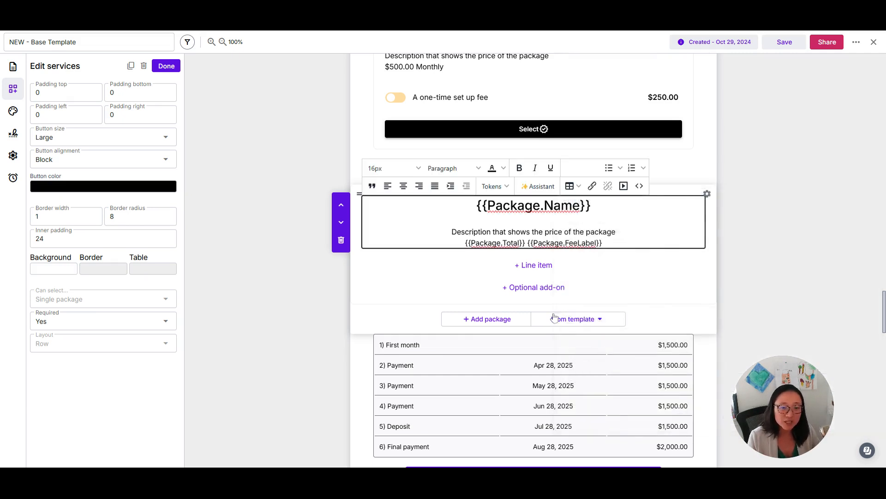
View the package templates available for the new Services element, and delete that element from the document
click(571, 326)
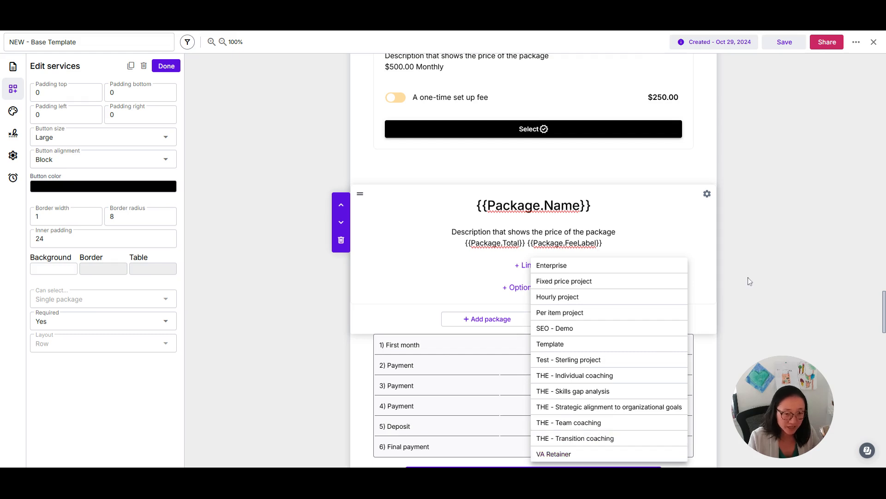
click(771, 252)
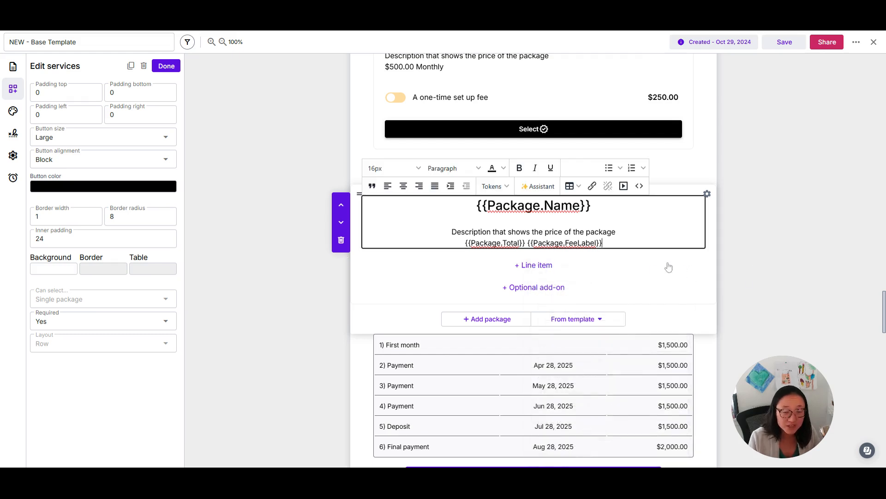
click(783, 264)
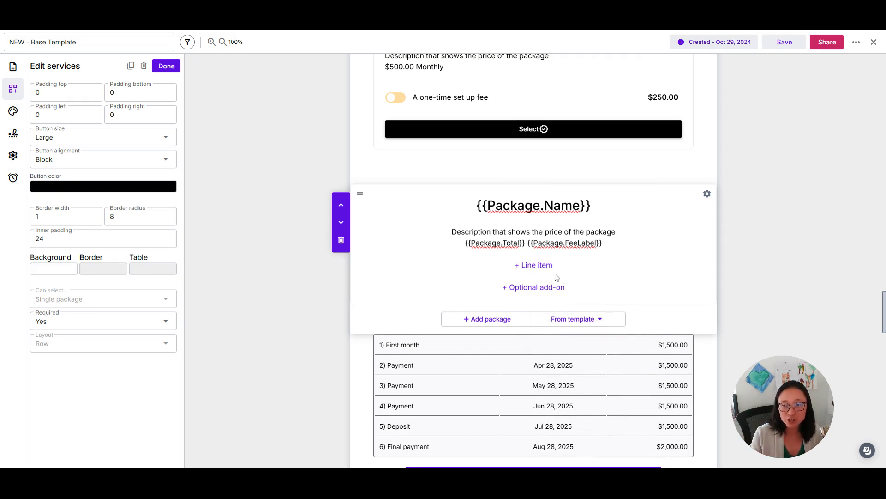
click(342, 242)
click(503, 271)
Review the Option 1 and Option 2 packages and the two bonus upsells on the Recommendations page
scroll(742, 232, up, 5)
scroll(620, 222, up, 3)
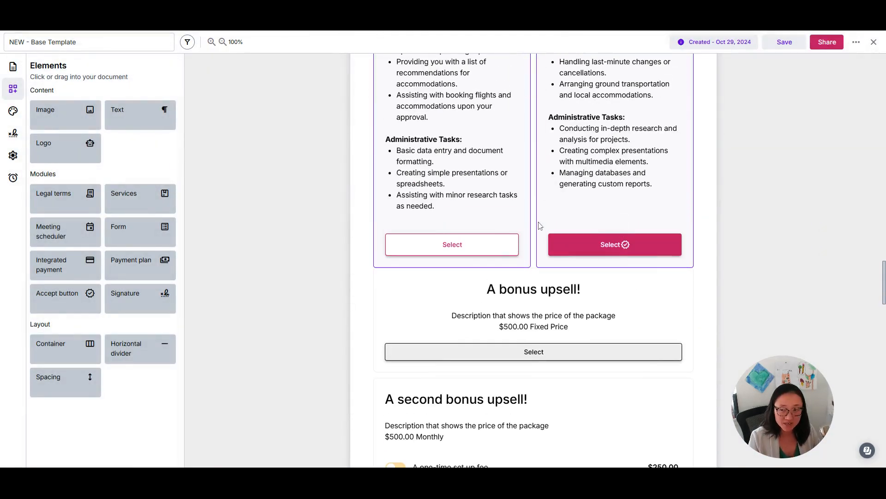
scroll(683, 211, up, 2)
scroll(600, 236, up, 8)
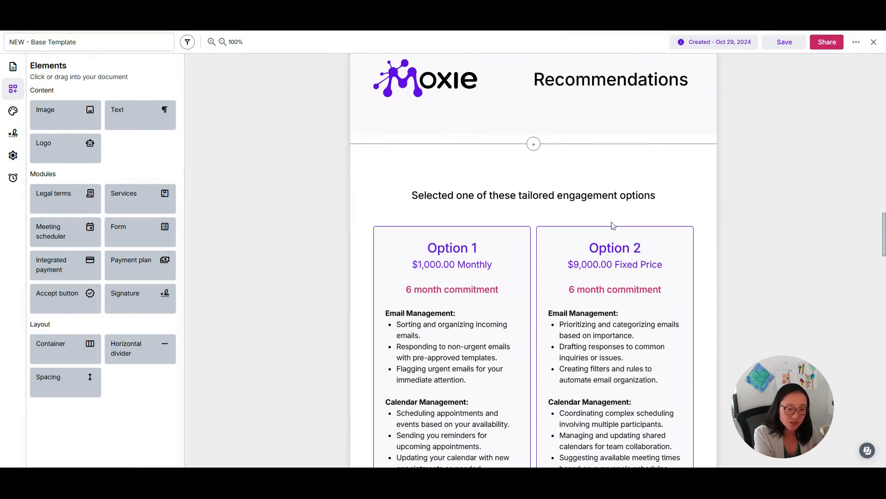
scroll(614, 226, down, 8)
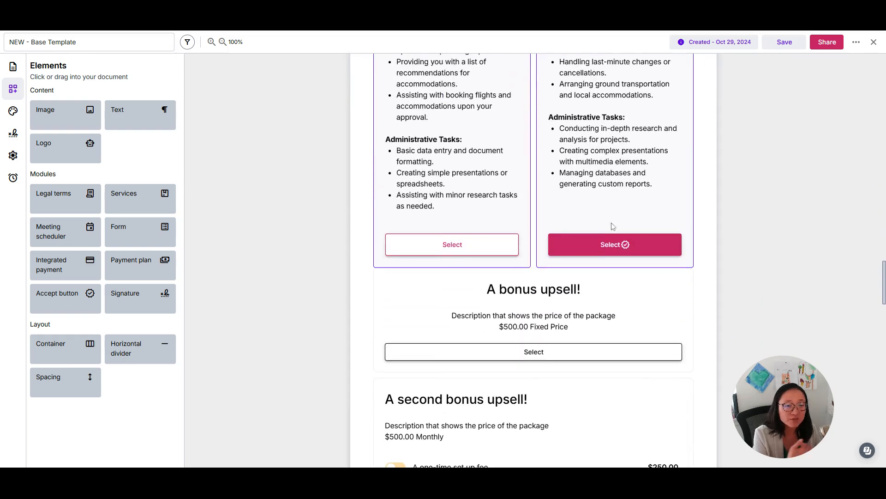
scroll(550, 435, down, 4)
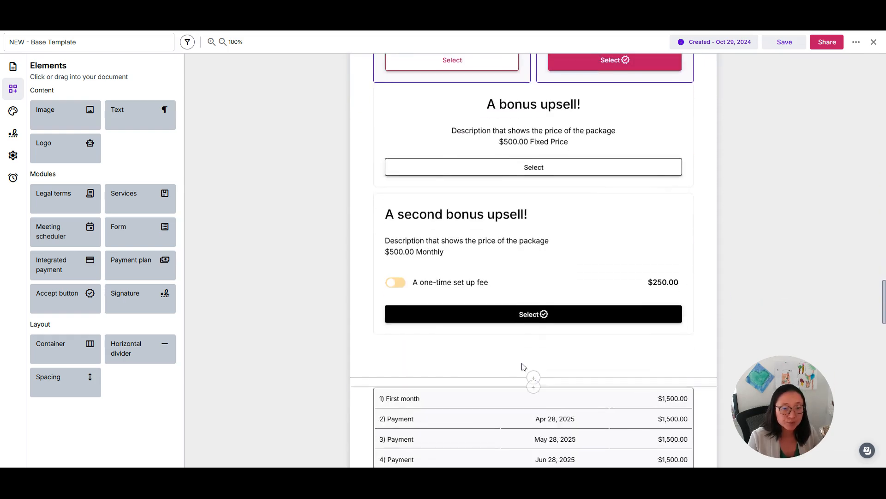
scroll(560, 289, up, 8)
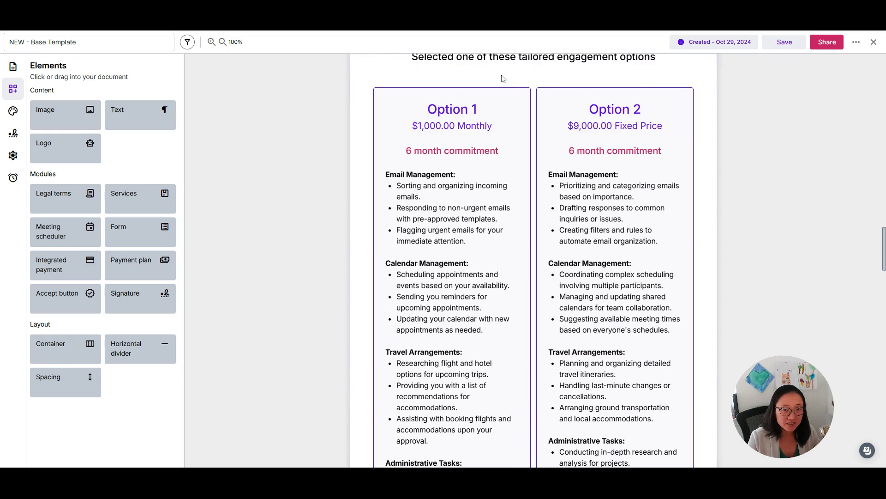
Open the two-option services block for editing, select the Option 1 package, and highlight some of its Email Management text
click(421, 203)
click(428, 178)
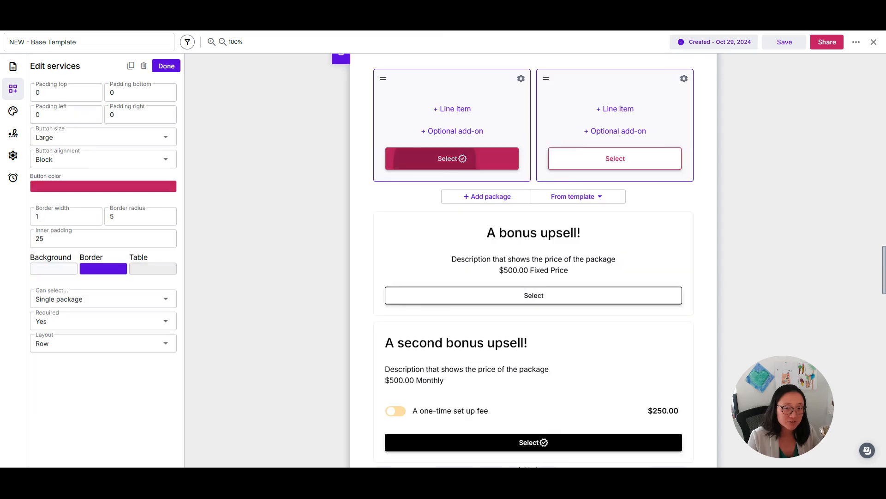
scroll(428, 194, up, 2)
click(426, 274)
drag(426, 262, 429, 285)
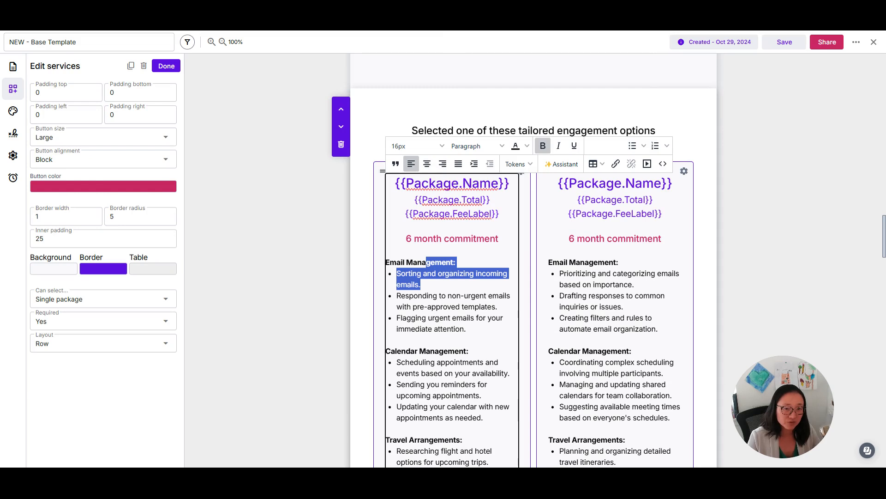
click(335, 211)
Inspect Option 2's package settings, including the project templates its tasks can come from, and close them without changes
click(685, 171)
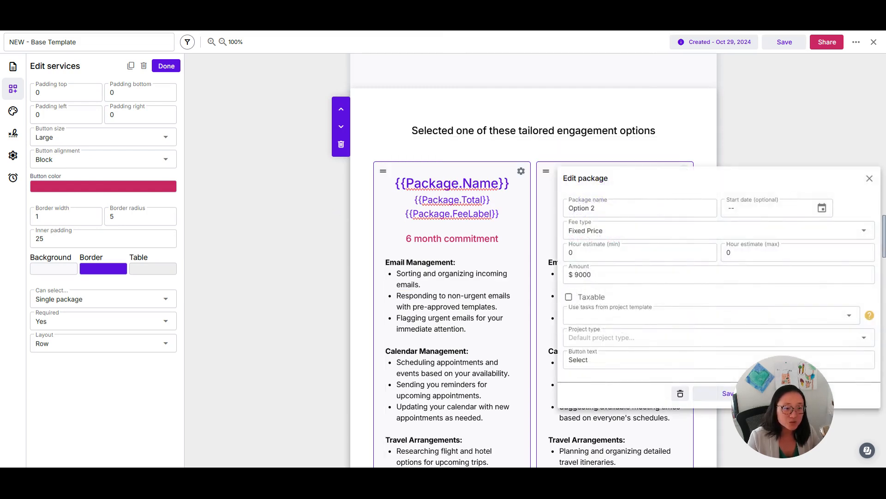
drag(598, 208, 567, 208)
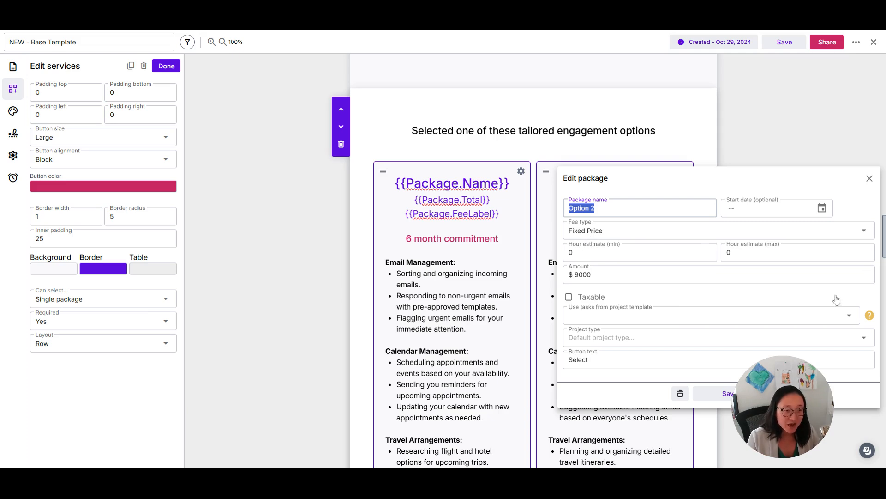
click(849, 316)
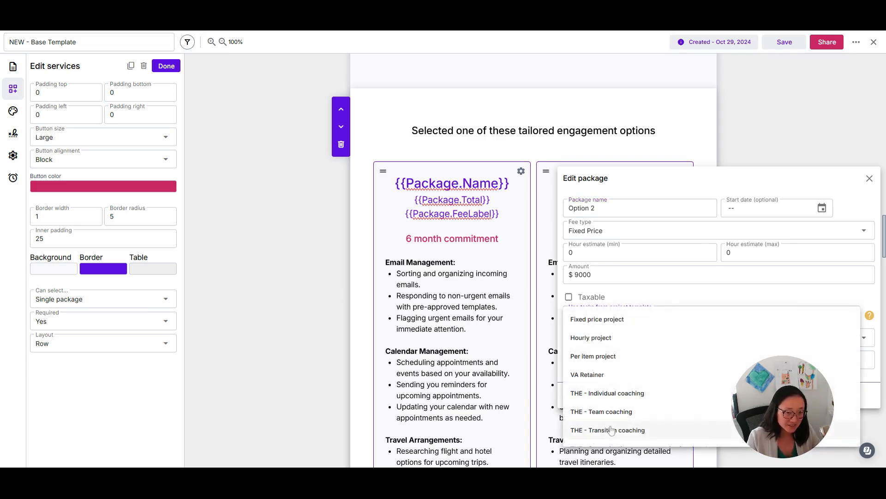
click(690, 295)
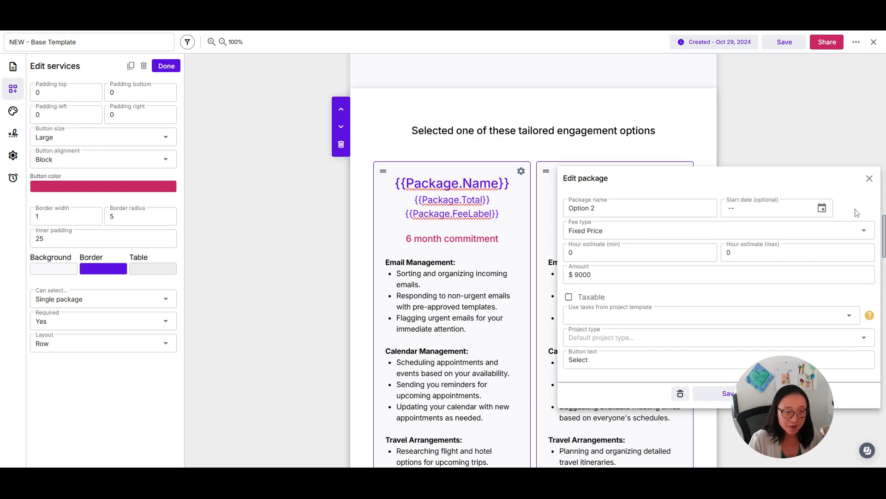
click(869, 179)
In the agreement's automation settings, turn off "Review invoice before sending" and turn it back on
scroll(665, 335, down, 8)
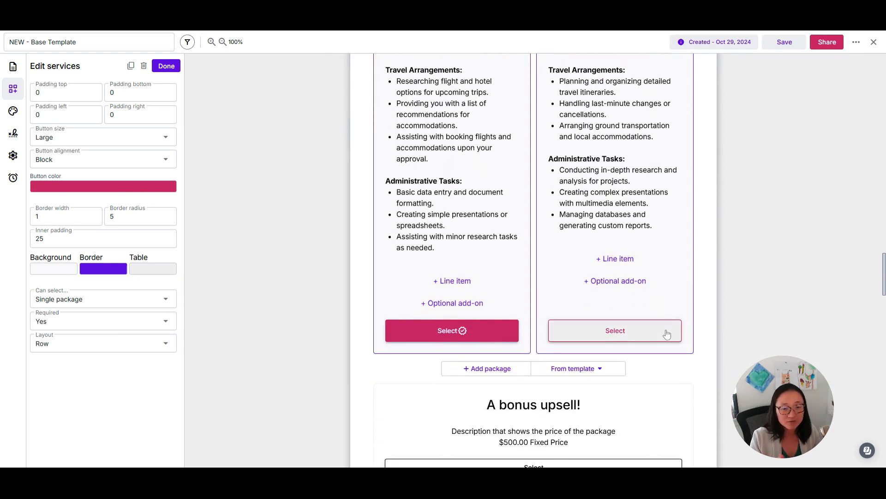
click(13, 157)
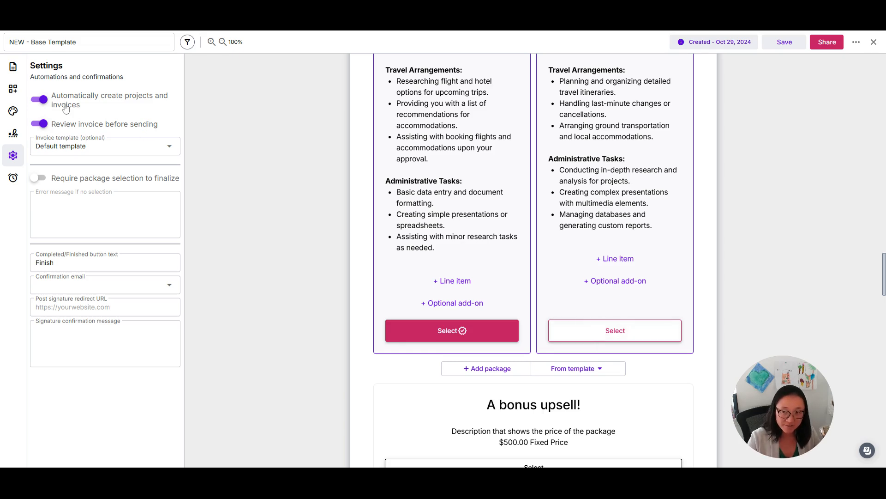
scroll(621, 381, down, 3)
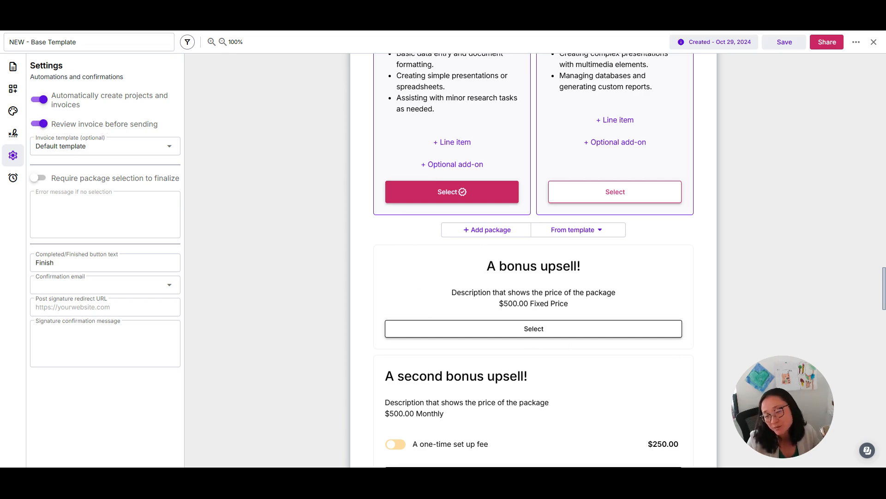
click(40, 124)
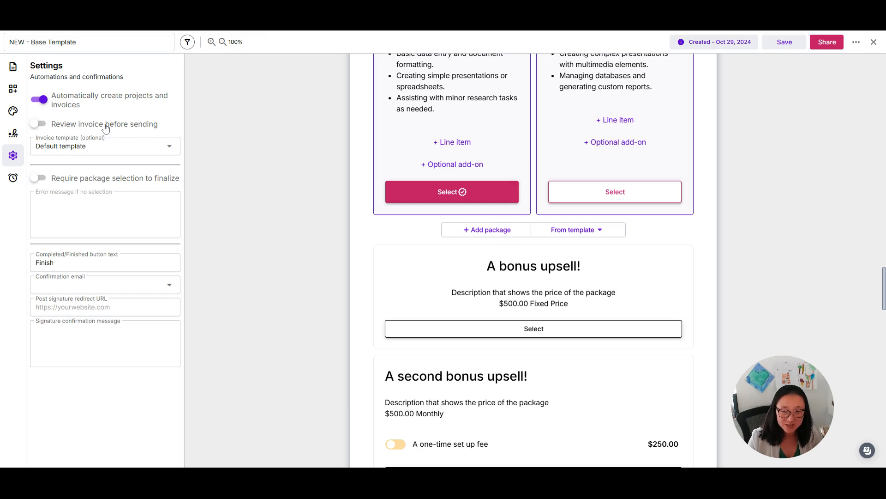
click(106, 126)
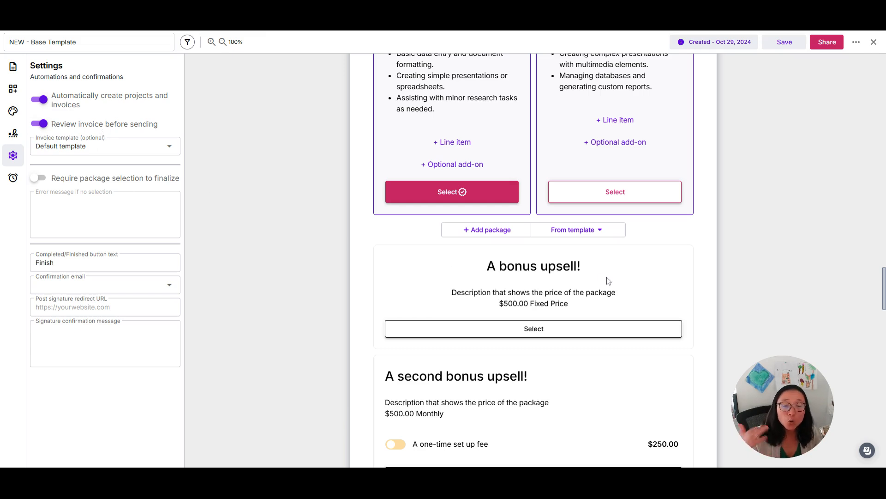
Review the payment plan and payment schedule that follow the packages, down to the Contract Terms page
scroll(610, 277, down, 10)
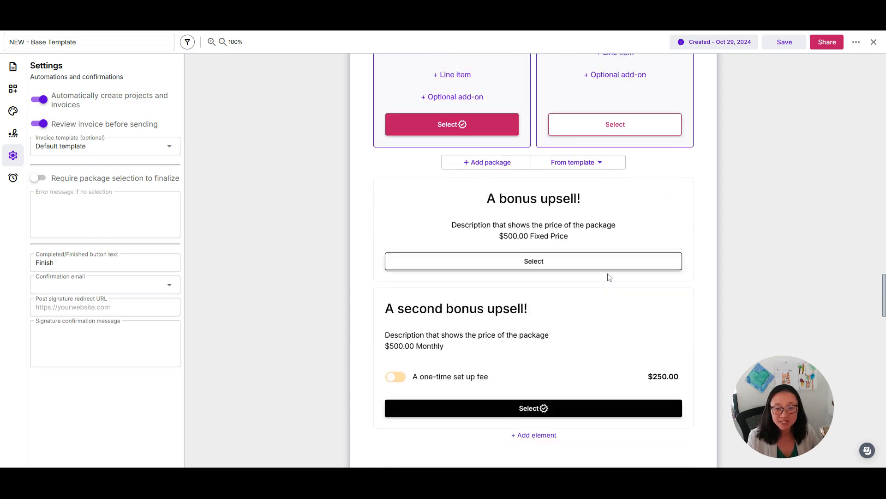
scroll(610, 277, down, 7)
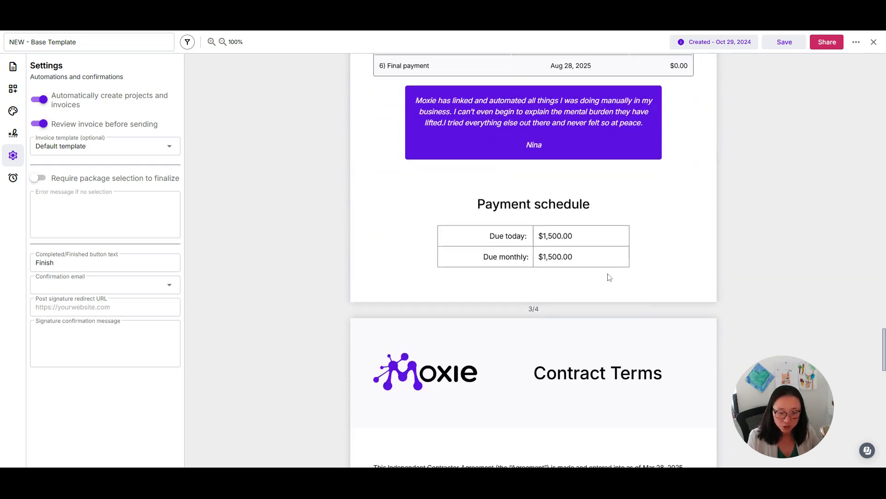
Finish editing the services block and look over the elements available for the agreement, including Integrated payment
click(14, 92)
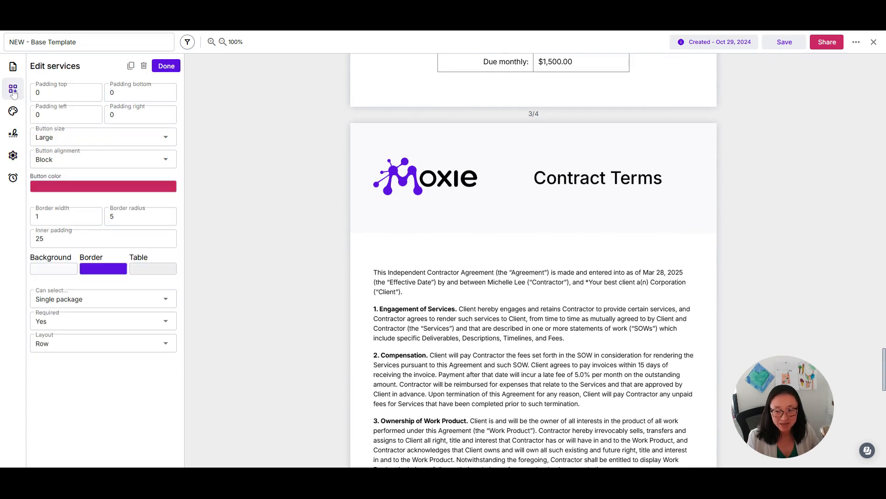
click(166, 66)
click(161, 69)
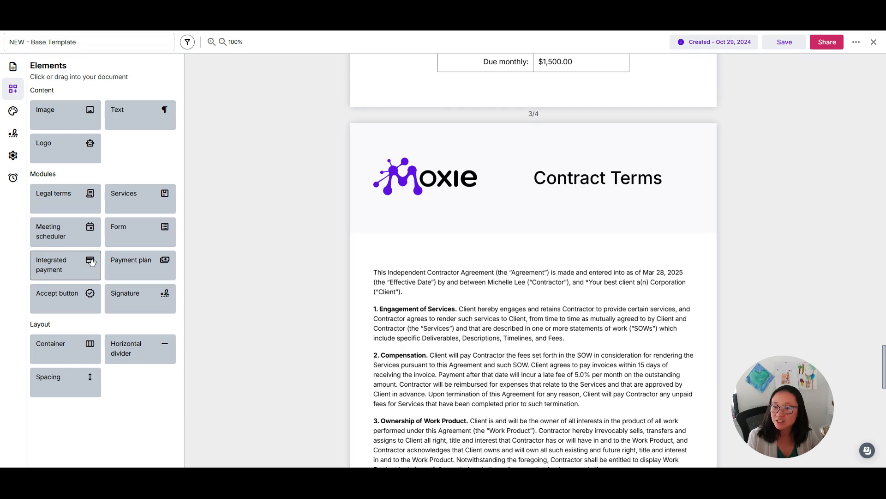
click(74, 273)
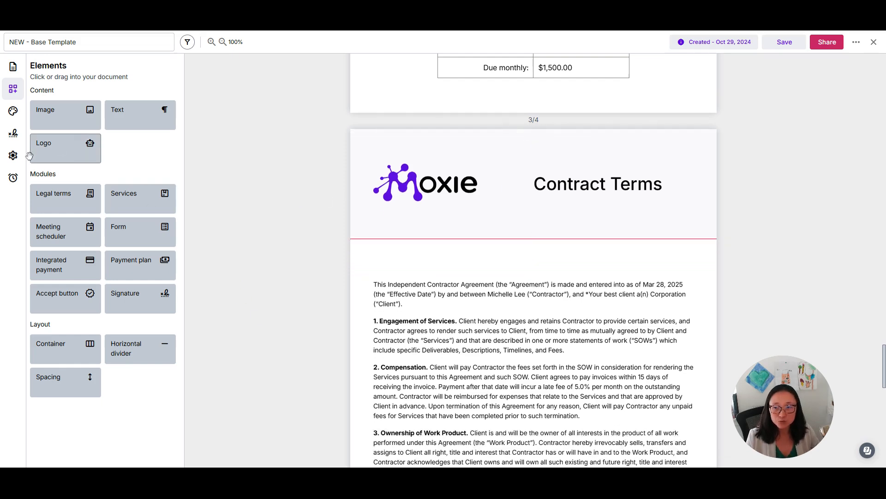
Revisit the agreement's automation settings for project and invoice creation and close the agreement
click(13, 155)
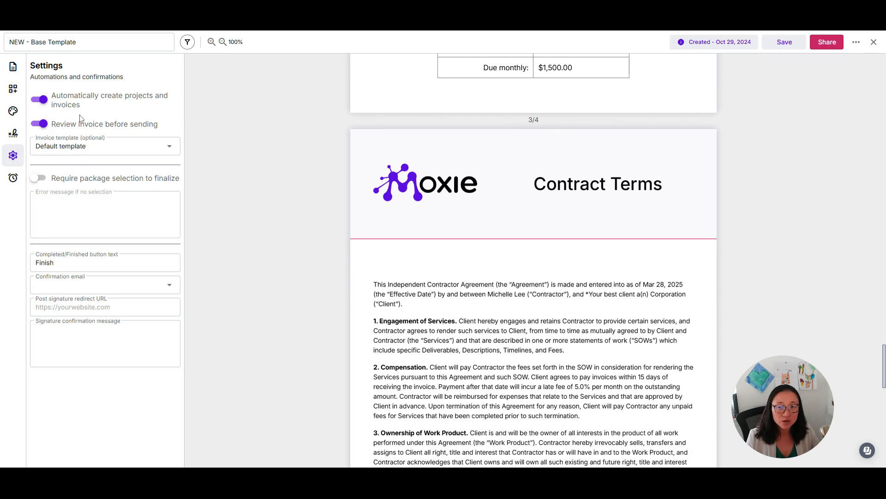
scroll(727, 265, up, 10)
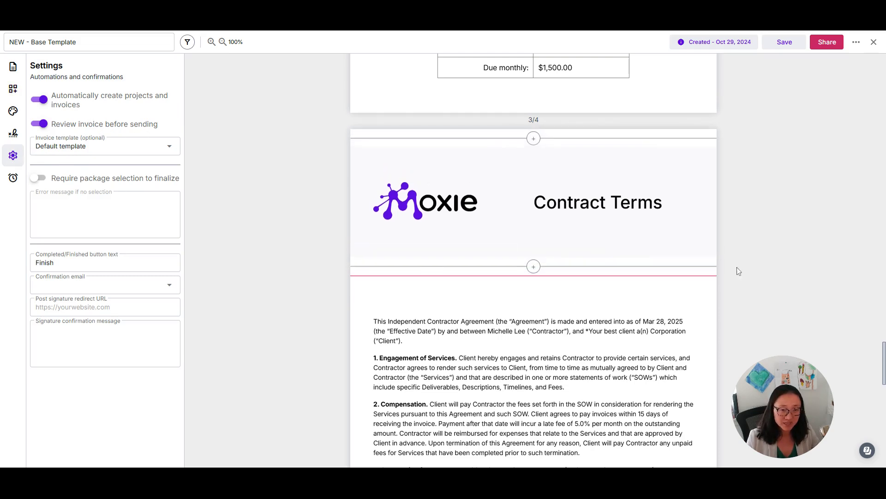
click(874, 42)
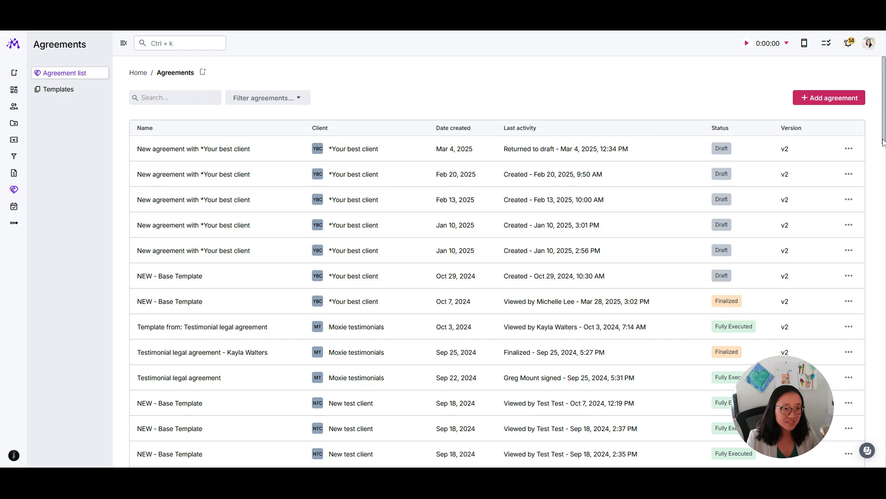
Find the "Invoice ready for approval" notification for Real job and open its invoice
click(851, 43)
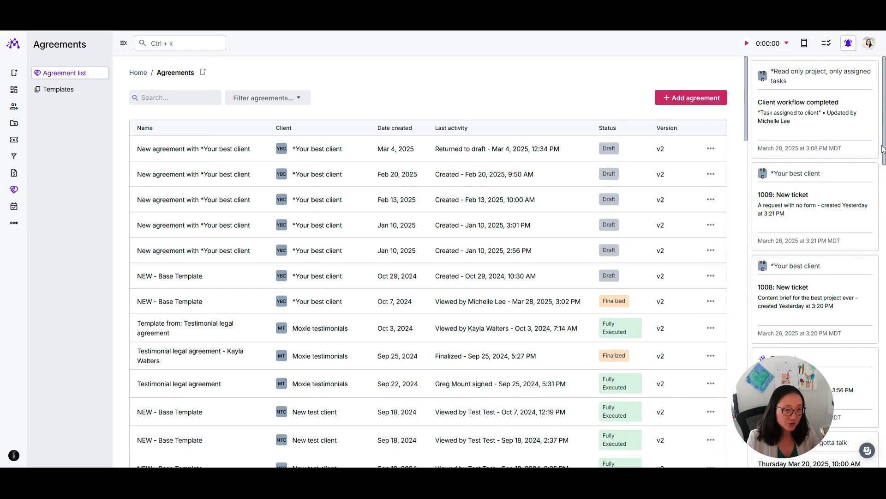
scroll(839, 189, down, 6)
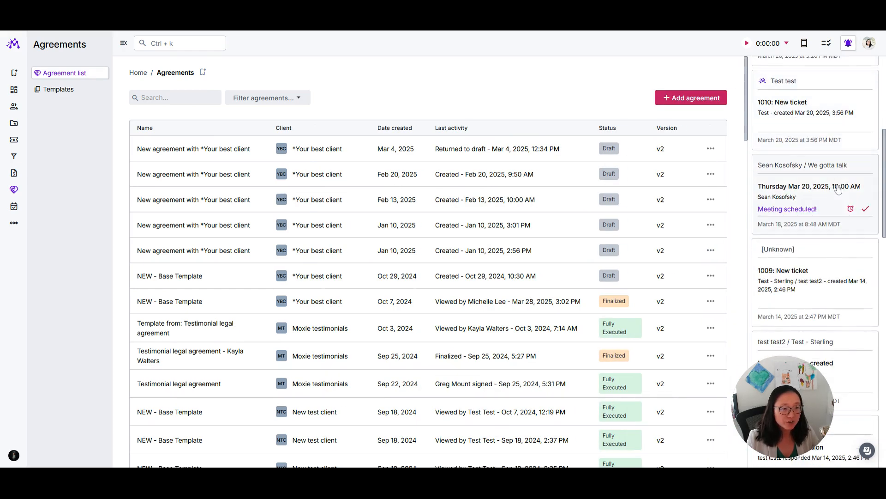
scroll(839, 189, down, 10)
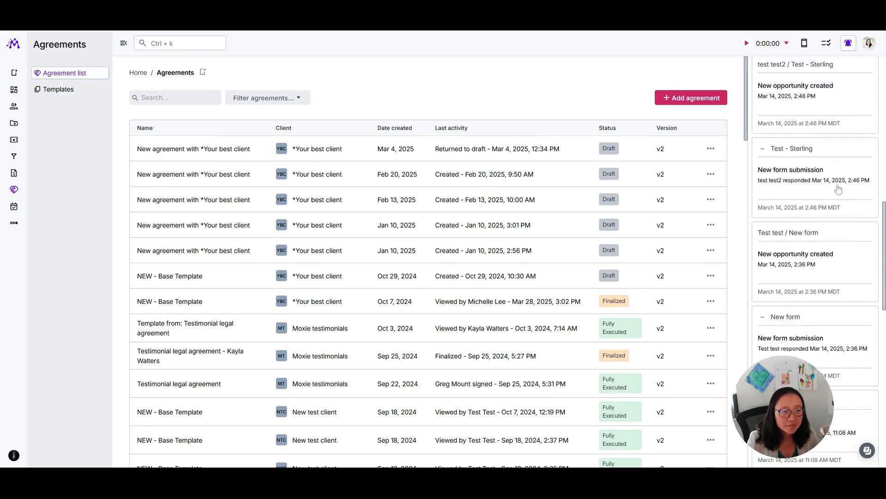
scroll(839, 189, down, 10)
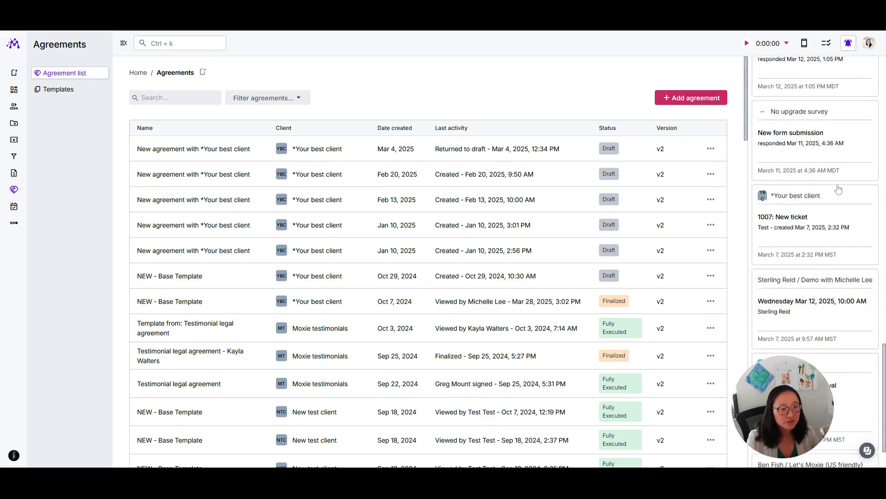
scroll(838, 189, down, 3)
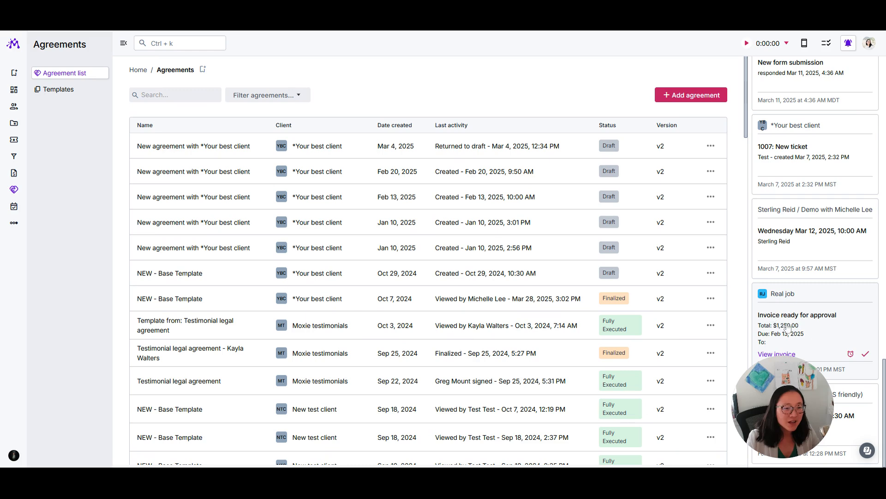
click(819, 328)
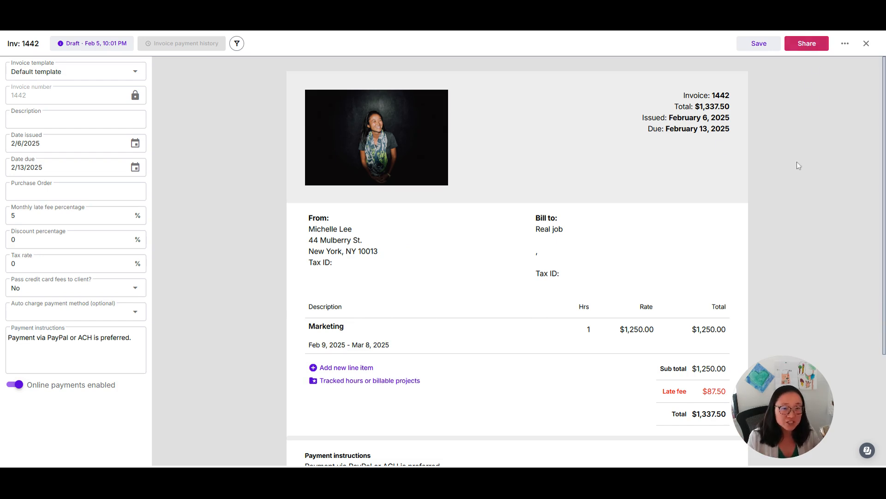
Prepare a Moxie email for the Real job invoice, check its email template selection, and close the email and invoice without sending
click(815, 45)
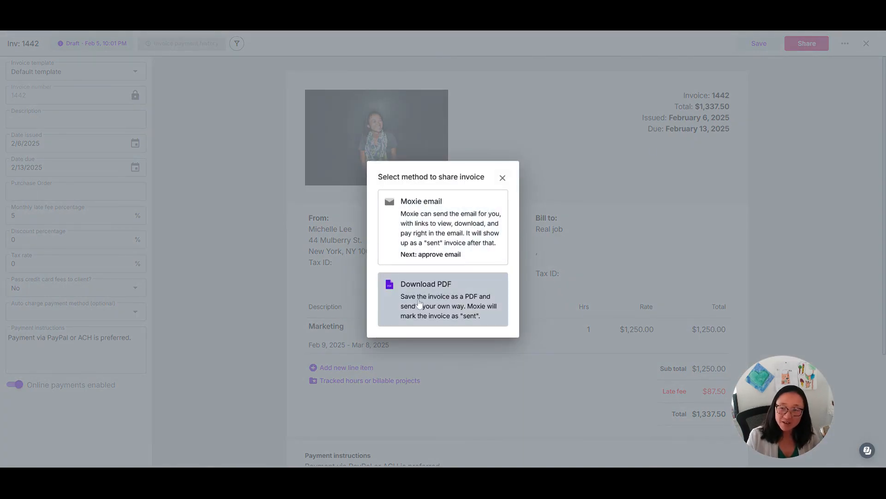
click(436, 229)
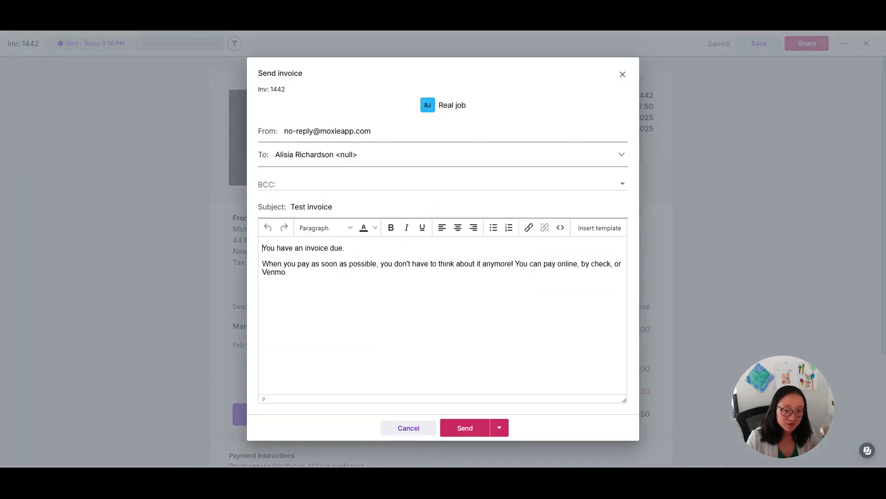
click(599, 227)
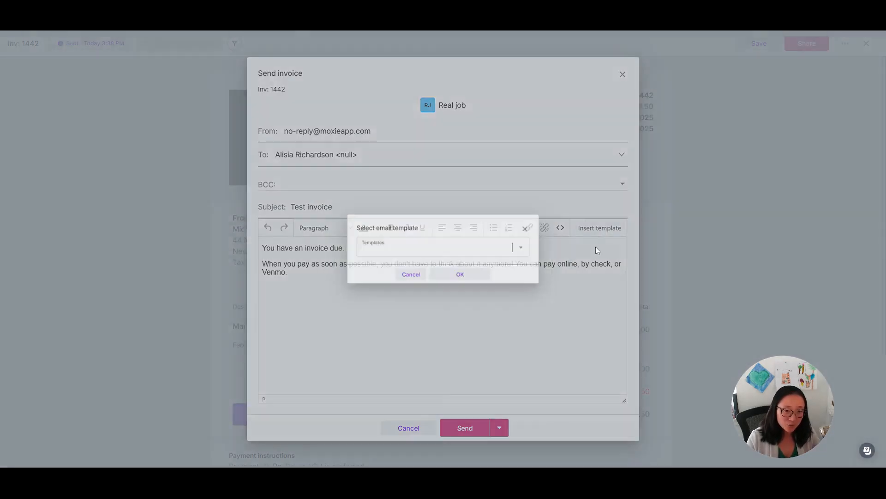
click(542, 225)
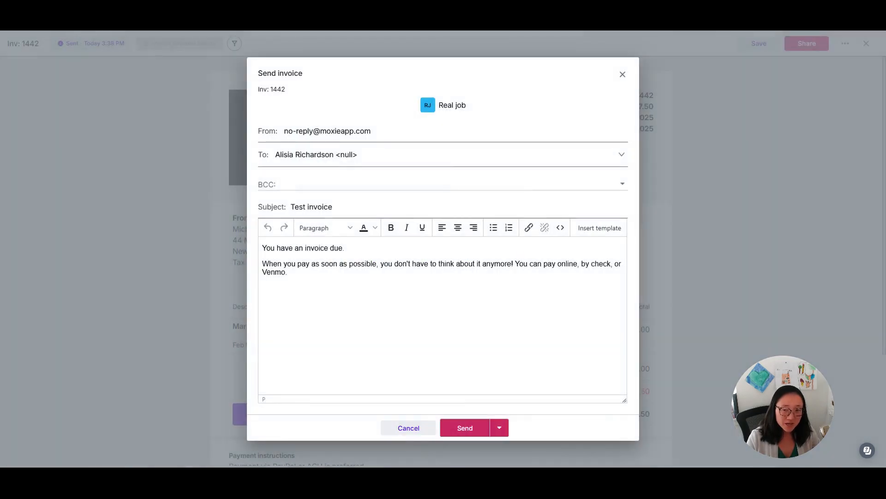
click(622, 74)
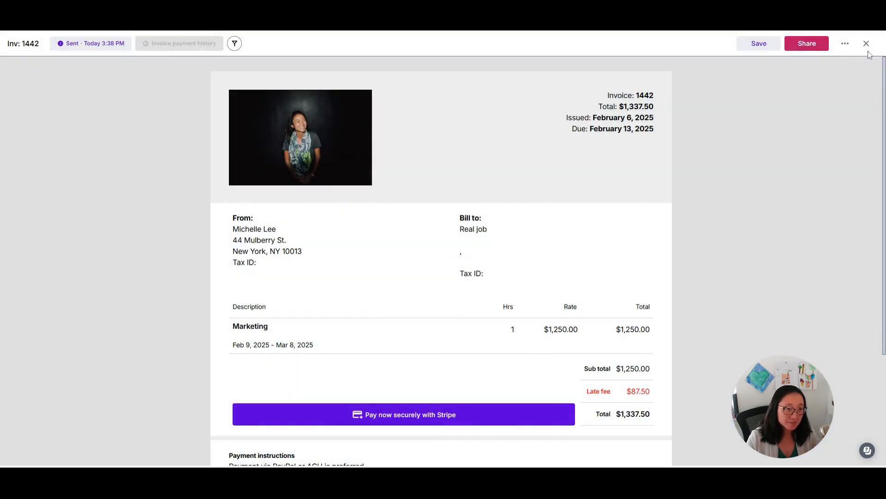
click(866, 43)
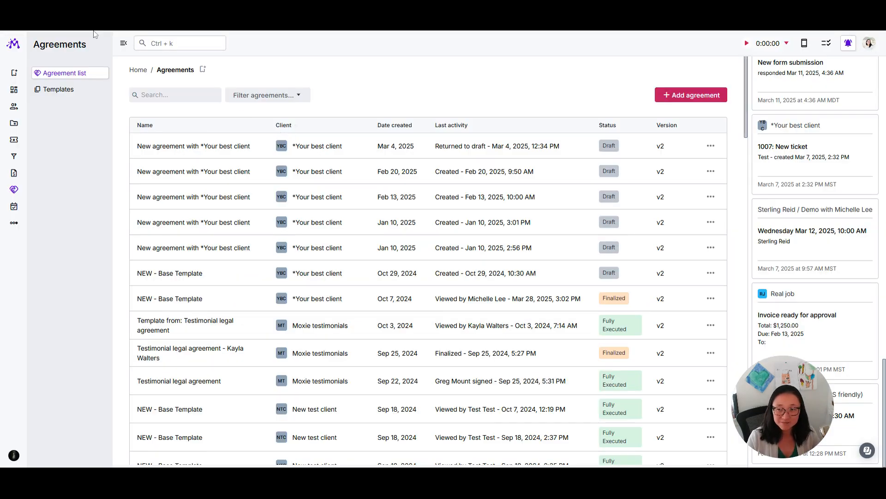